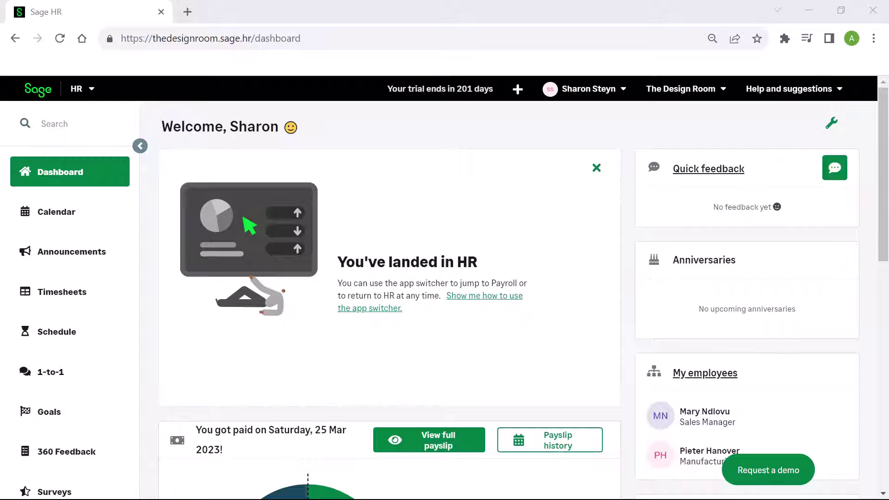
Step: Go to the Performance general settings in the account settings
click(625, 99)
click(629, 148)
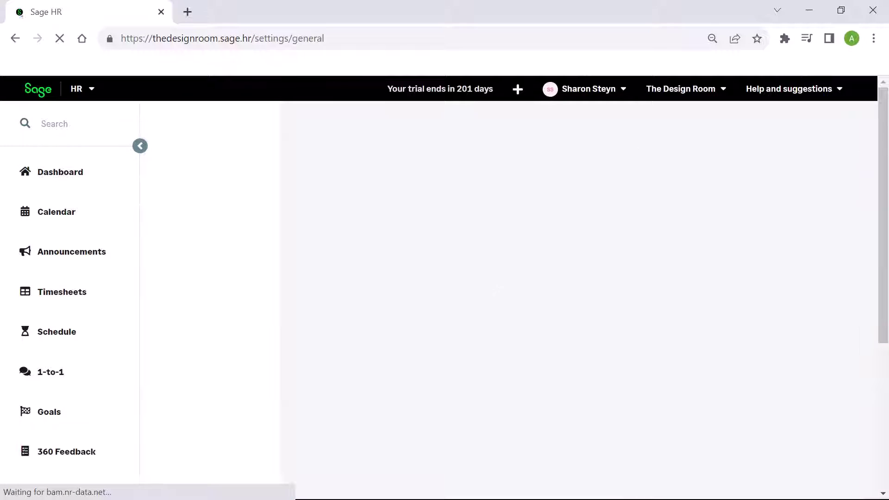
scroll(209, 370, down, 3)
click(209, 315)
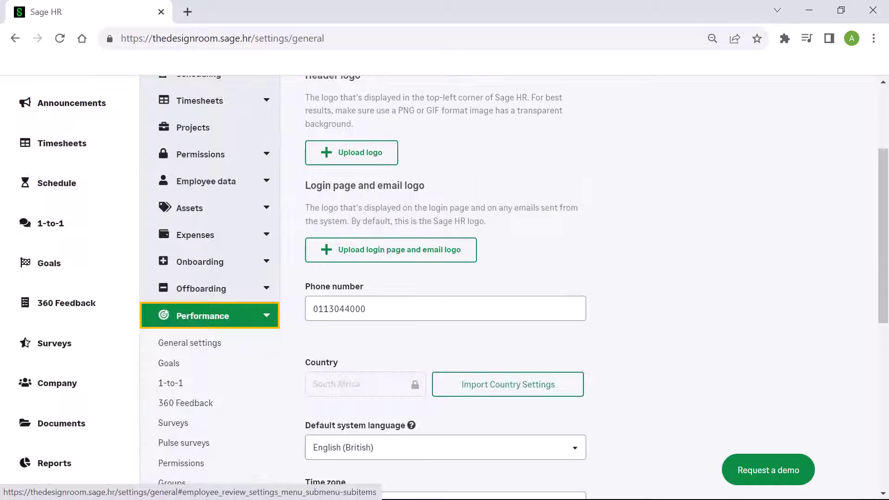
click(255, 352)
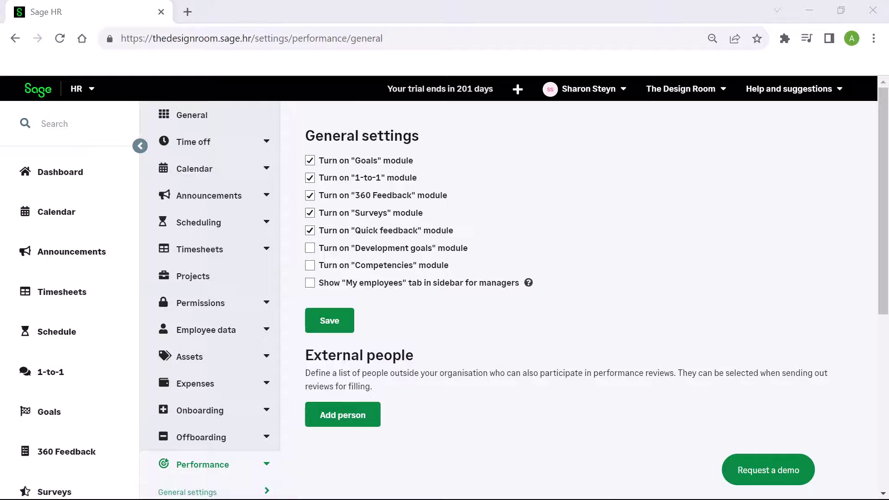
key(shift+Tab)
key(shift+Tab)
key(shift+Tab)
key(shift+Tab)
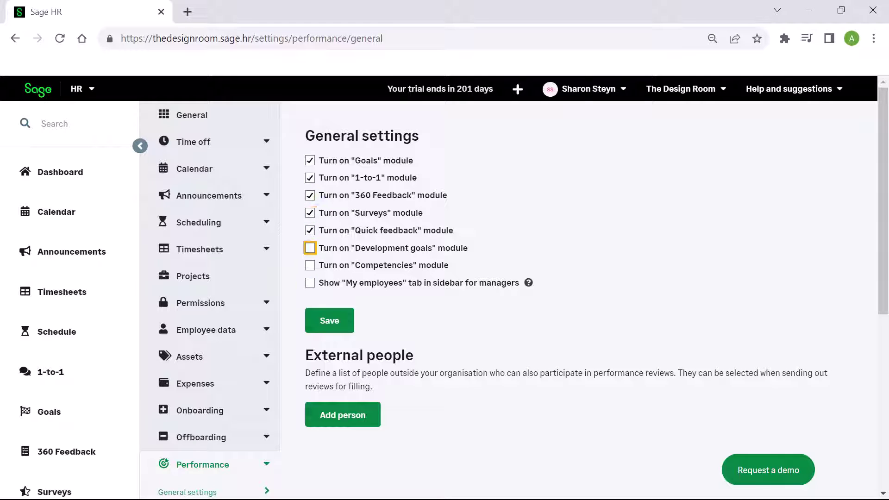
Step: Turn on Development goals, Competencies and the My employees tab, then save
click(309, 248)
click(310, 265)
click(309, 283)
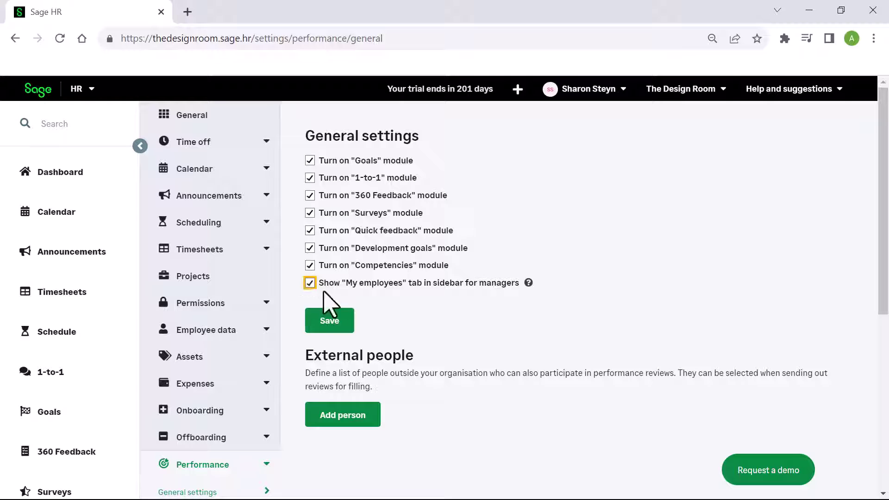
click(344, 321)
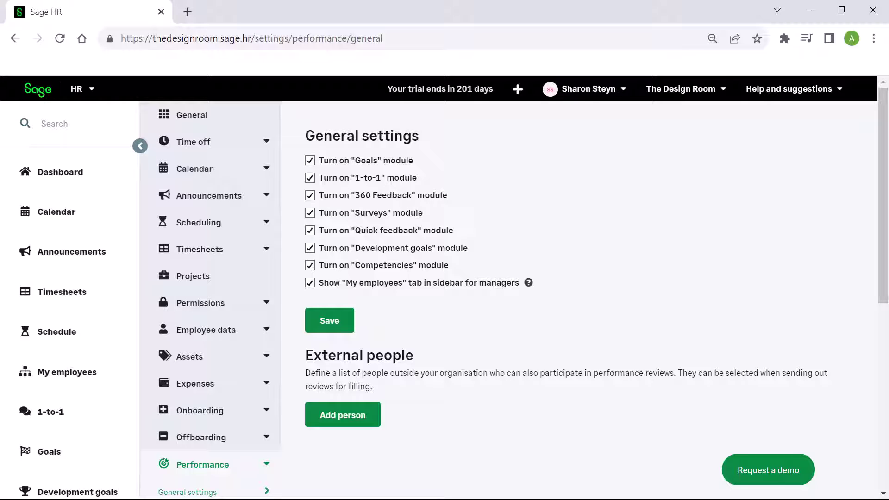
key(Tab)
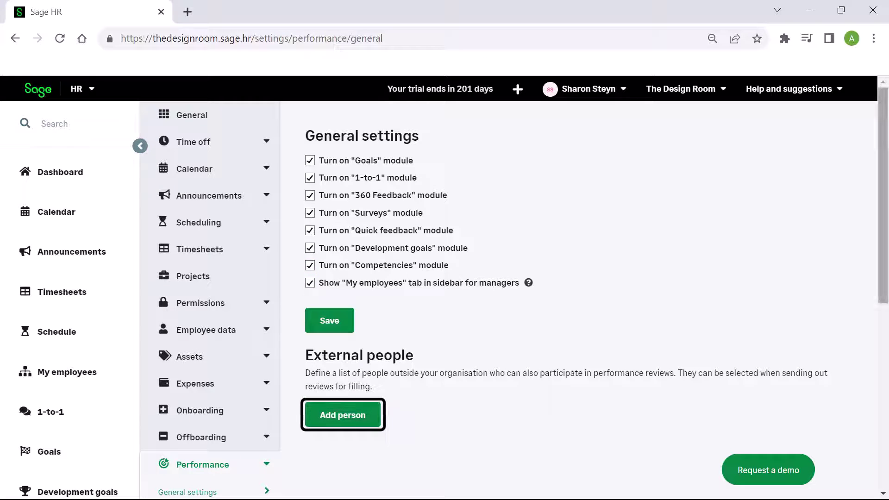
scroll(444, 287, down, 2)
scroll(445, 287, down, 1)
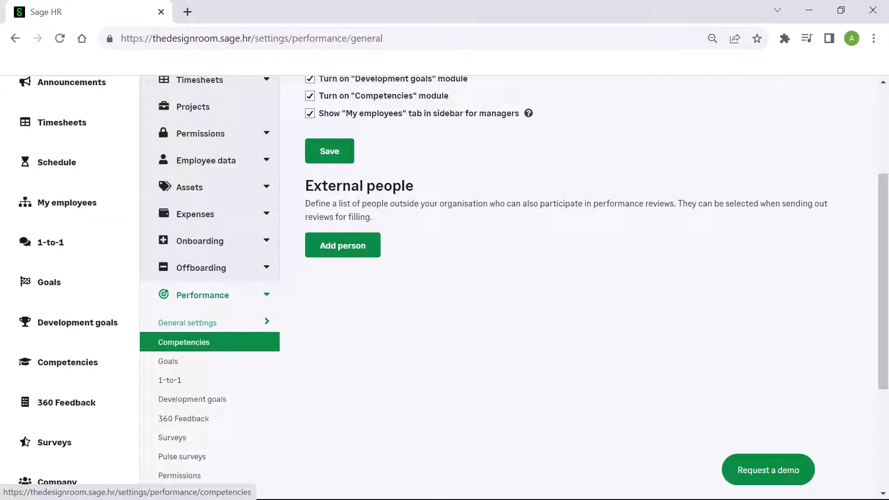
Step: Open the Competencies page under Performance settings
click(248, 346)
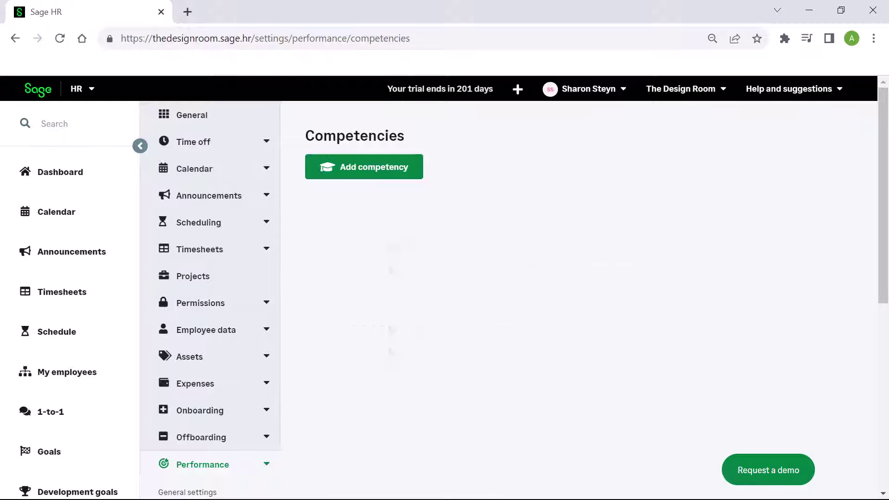
Step: Add a general 'Soft Skills' competency that applies to employees and save it
click(384, 171)
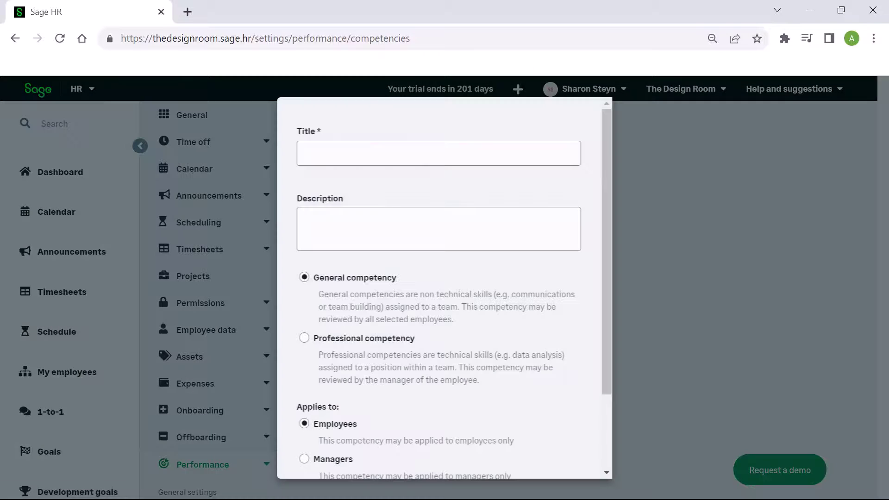
click(438, 153)
text(Soft S)
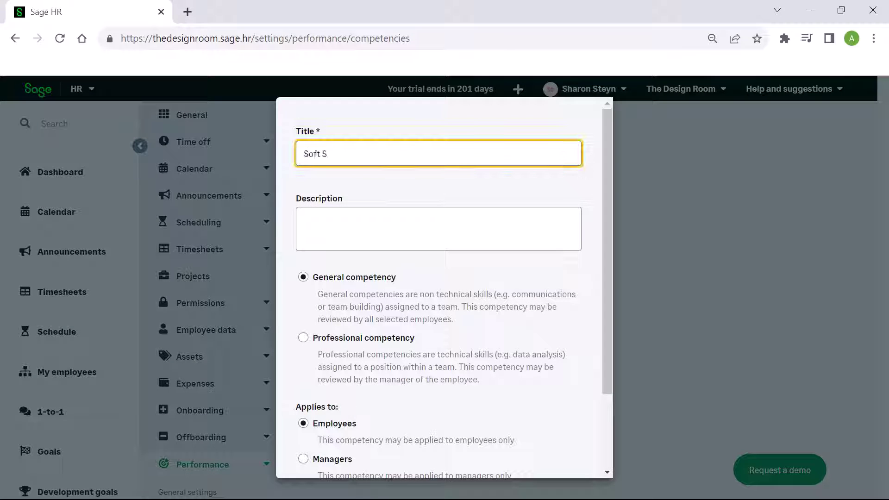
text(kills)
click(304, 219)
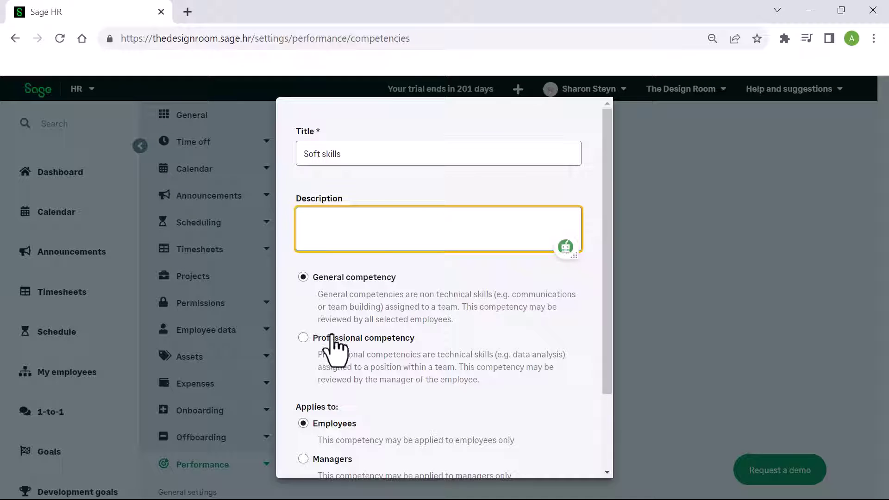
click(303, 337)
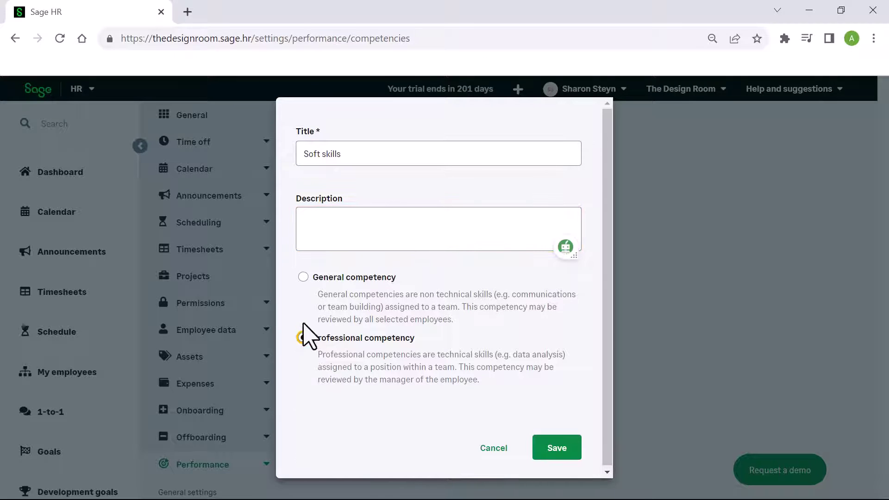
click(303, 277)
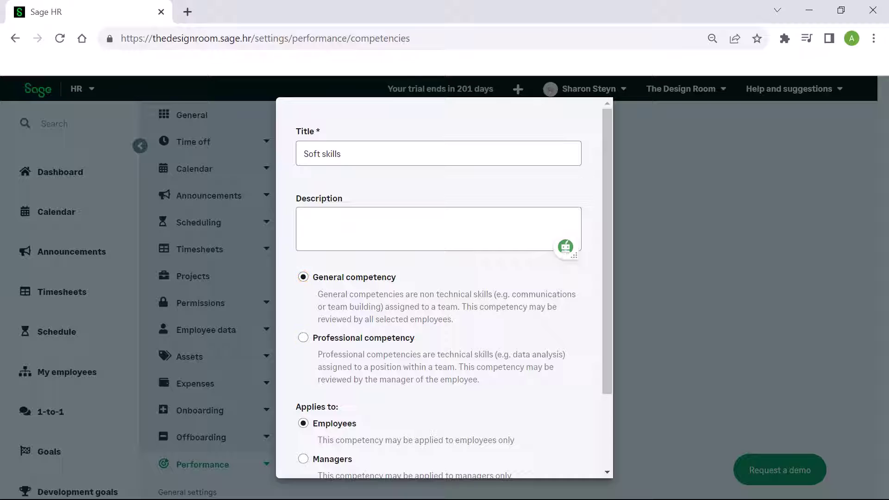
scroll(444, 287, down, 2)
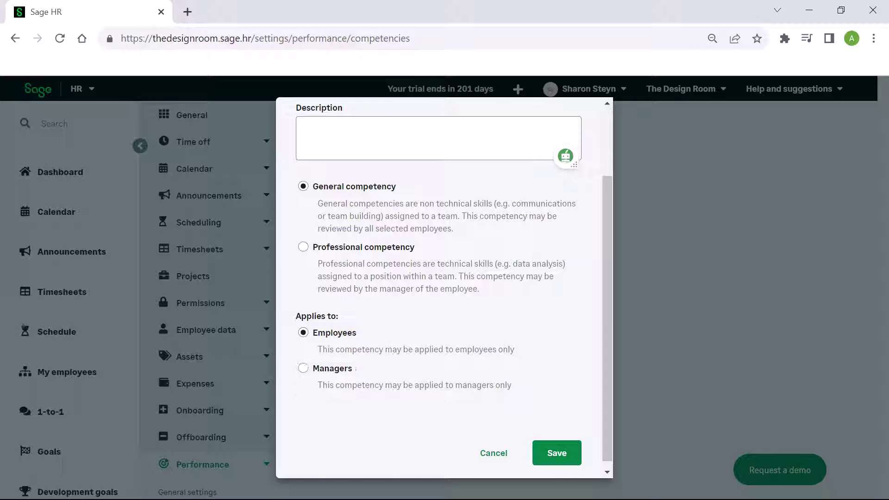
click(557, 452)
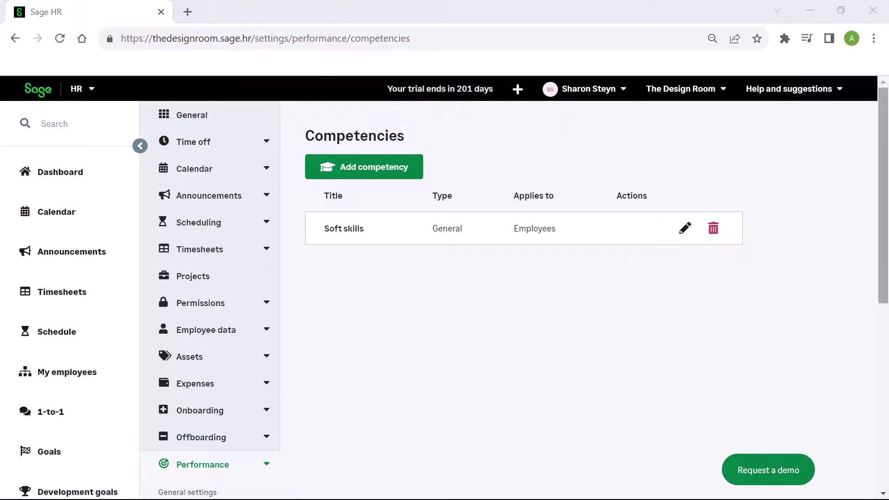
Step: Open the 360 Feedback settings and scroll through its report options and mail templates
scroll(252, 319, down, 5)
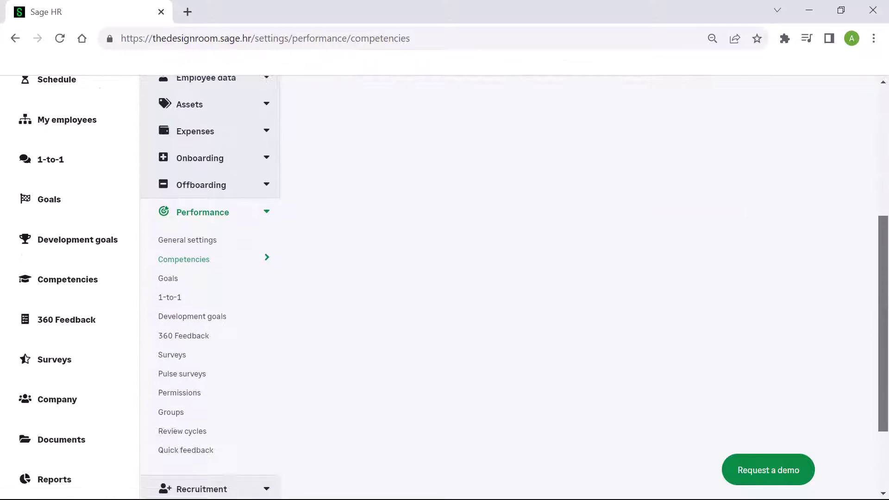
click(253, 319)
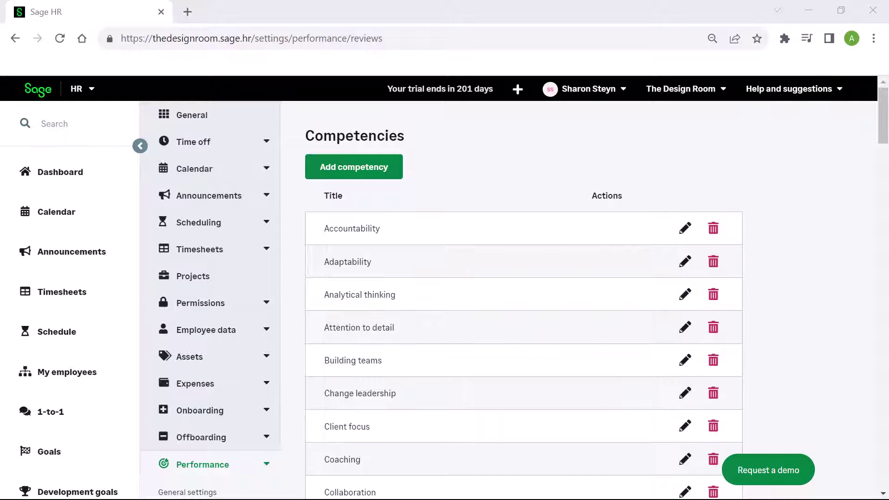
drag(883, 121, 885, 391)
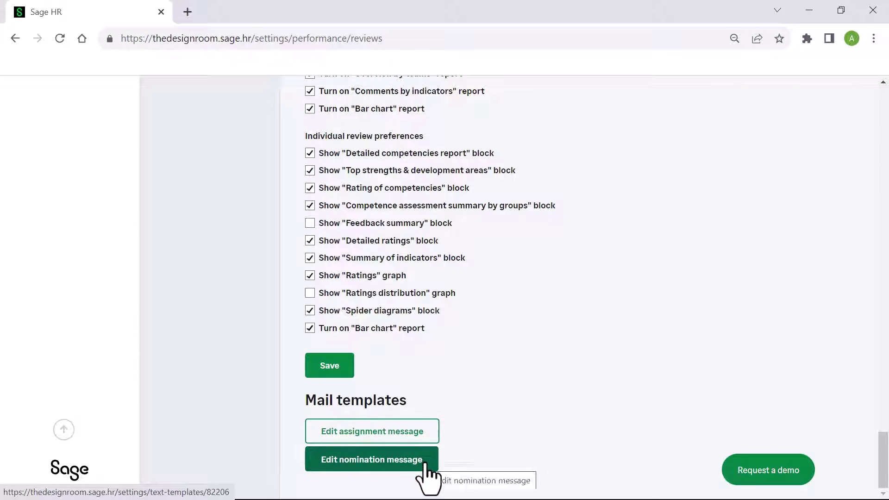
Step: In Goals settings, require approval for employee-added goals and team goals, then save
drag(883, 460, 886, 171)
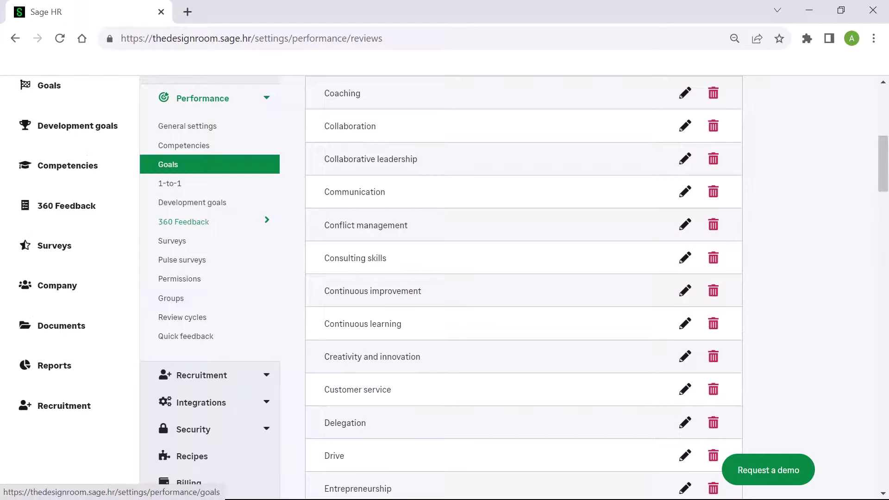
click(210, 164)
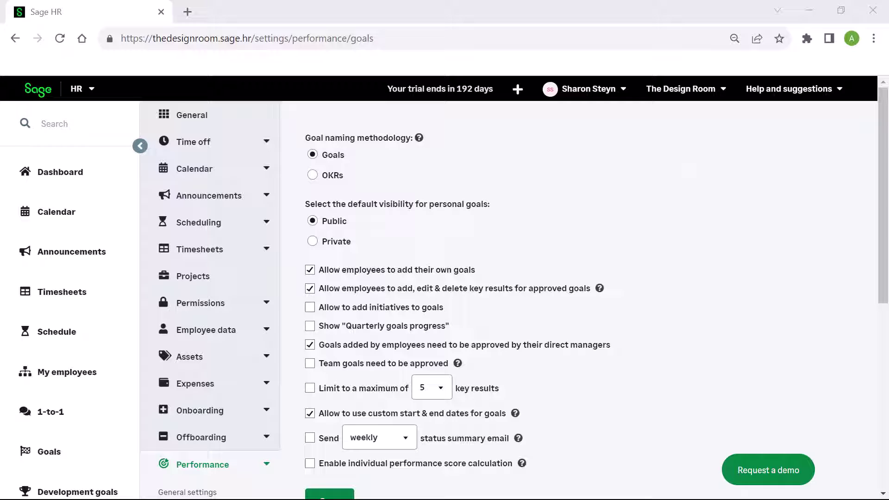
scroll(313, 222, down, 1)
click(312, 207)
key(Tab)
key(Tab)
key(Tab)
key(Tab)
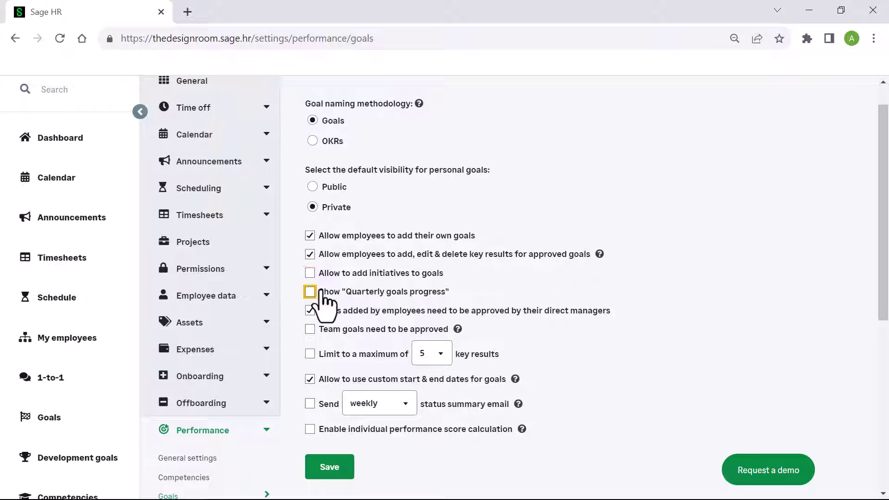
click(310, 310)
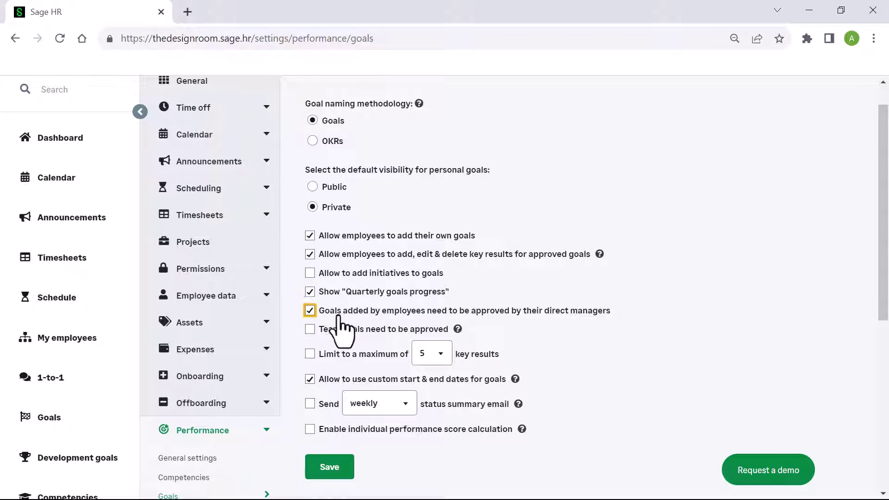
click(310, 329)
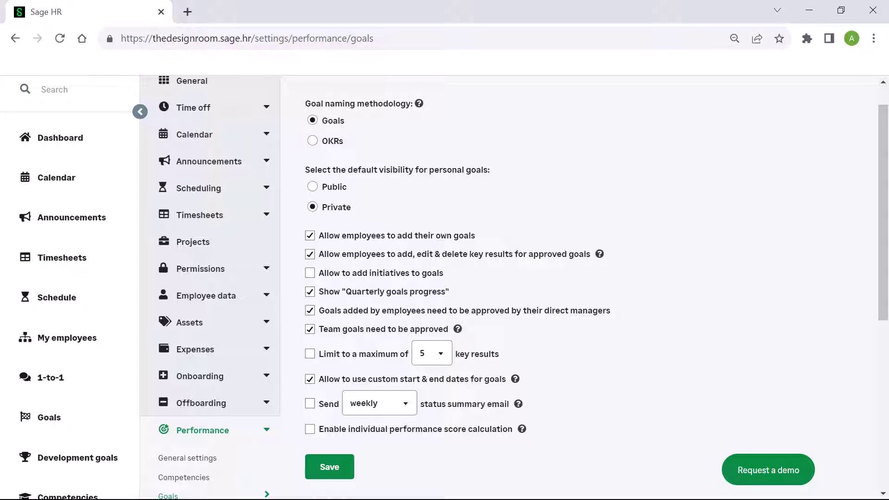
click(341, 474)
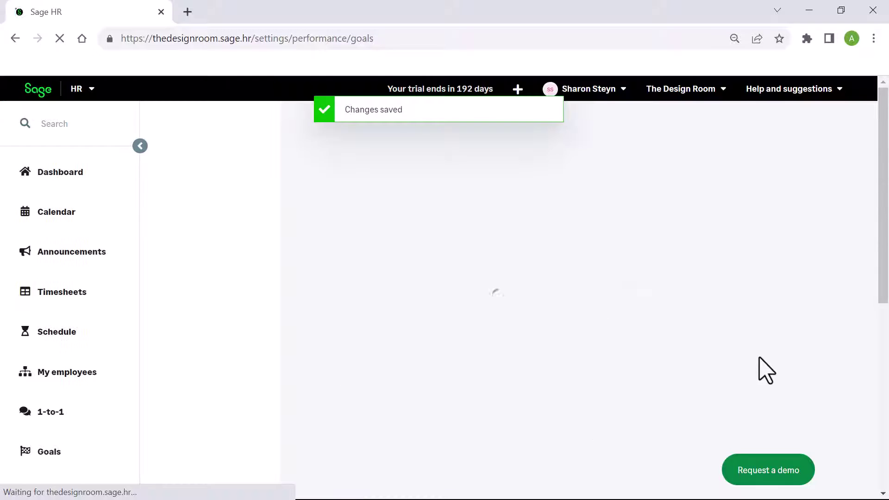
scroll(880, 227, down, 4)
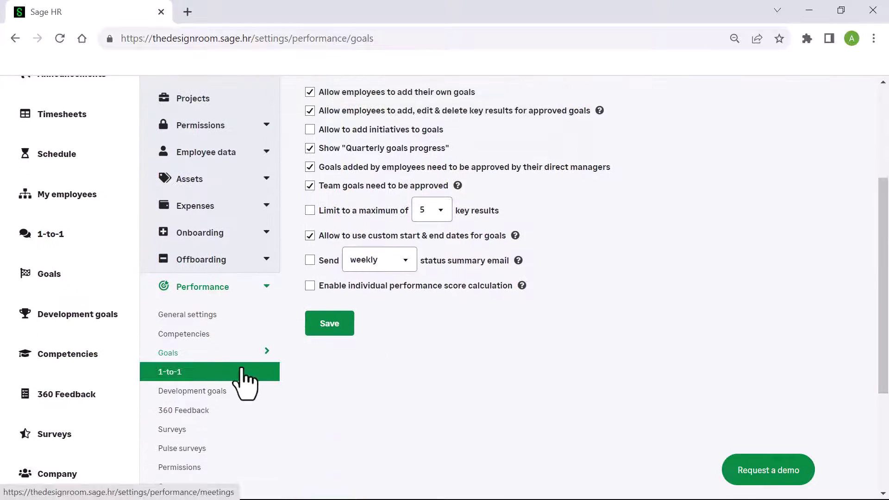
Step: Reorder the 1-to-1 sections so Quick feedback precedes Performance review, and save
click(170, 371)
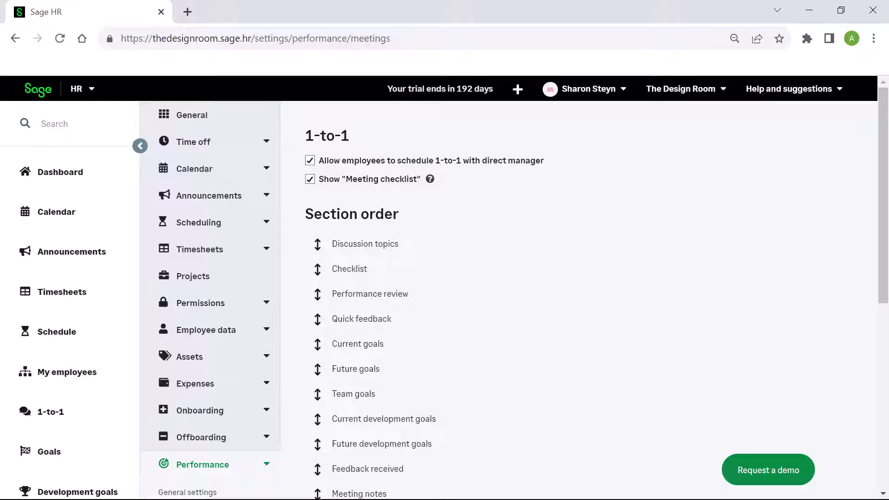
drag(317, 319, 322, 268)
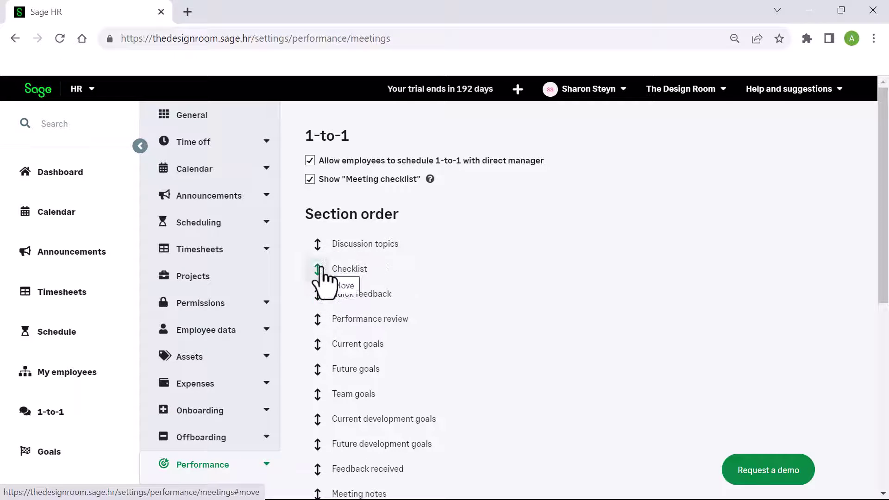
drag(886, 234, 886, 296)
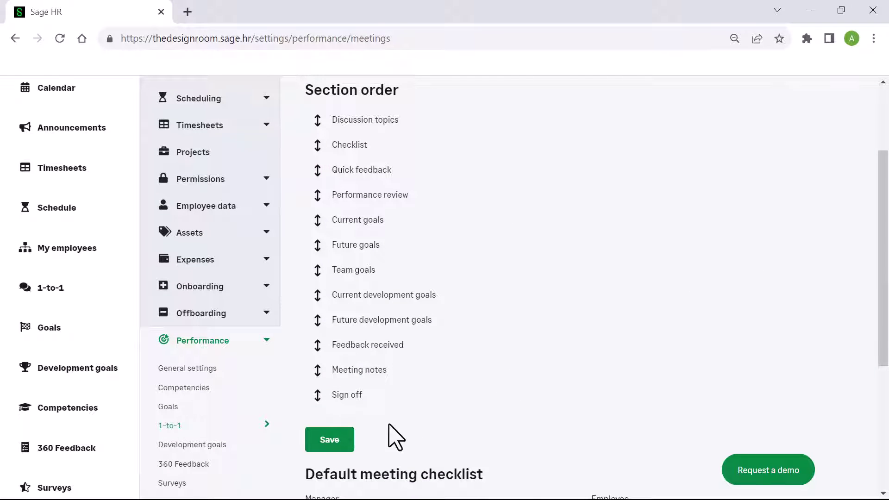
click(332, 440)
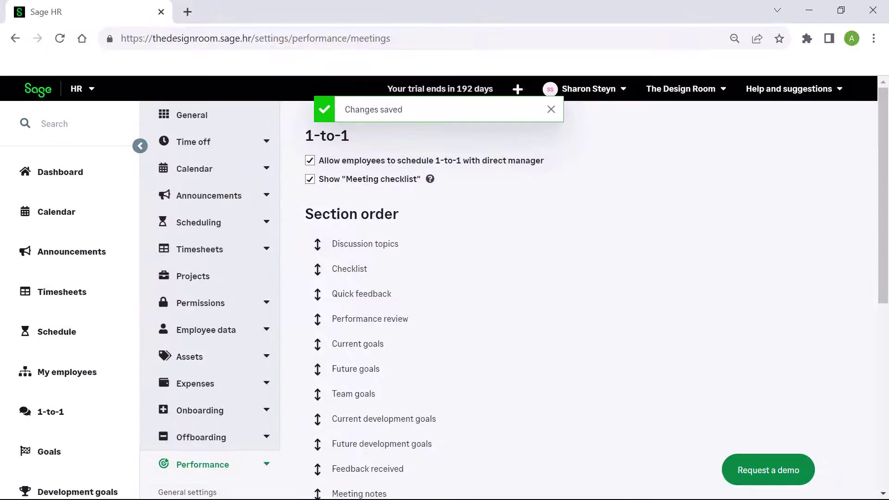
scroll(509, 287, down, 7)
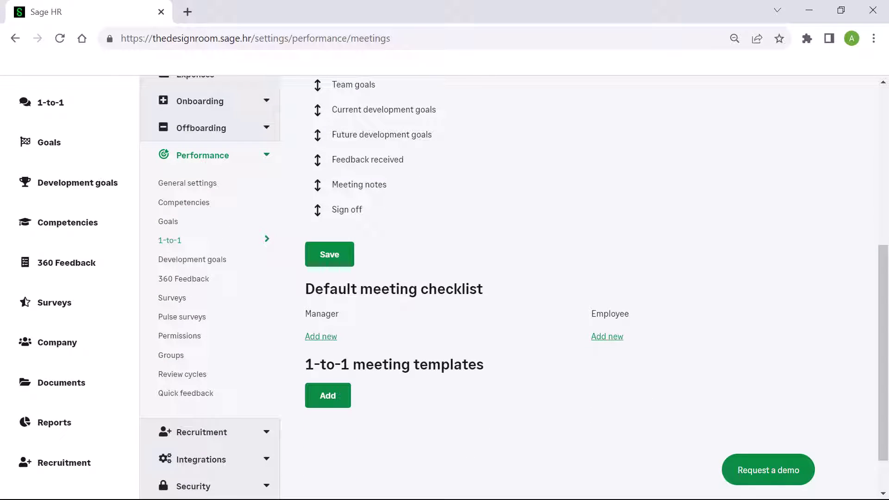
Step: Start an employee checklist point, then dismiss it without adding one
click(610, 341)
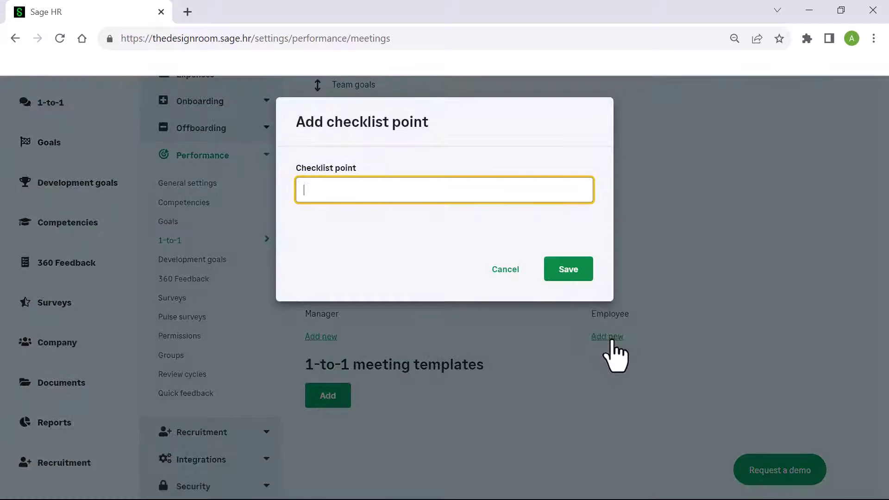
click(494, 272)
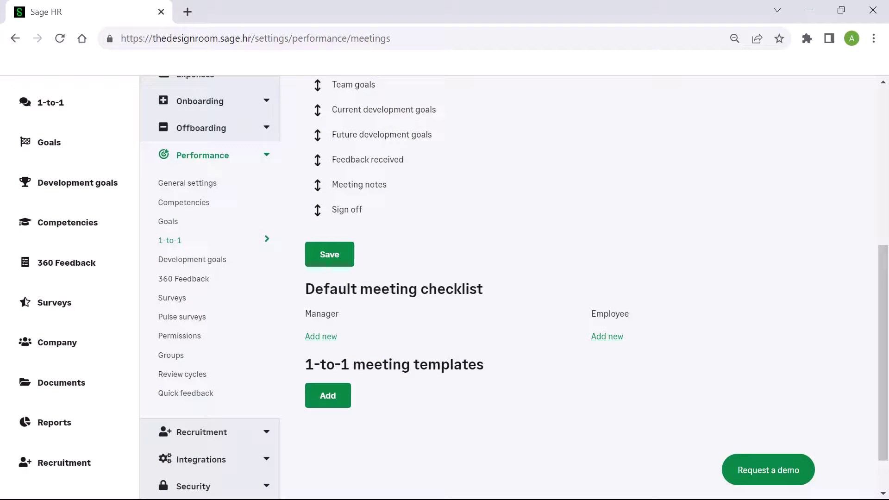
scroll(454, 287, down, 1)
Step: Create a 'Sales one to one' template without development goals, feedback received, checklist or discussion topics
click(337, 346)
text(Sales one to one)
scroll(585, 382, down, 2)
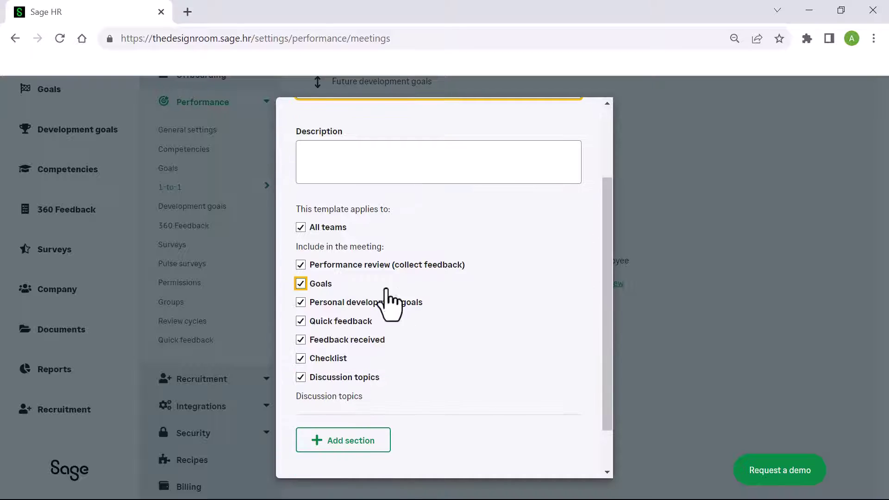
click(300, 301)
click(300, 339)
click(301, 357)
click(301, 377)
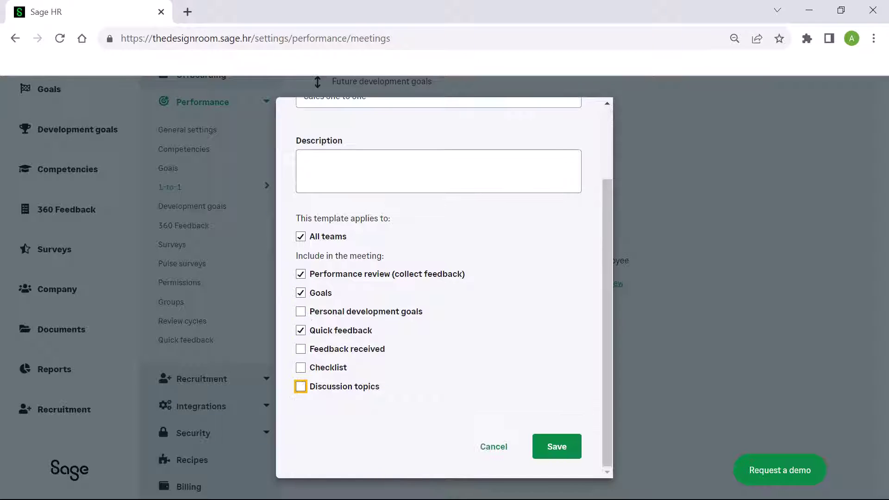
click(556, 445)
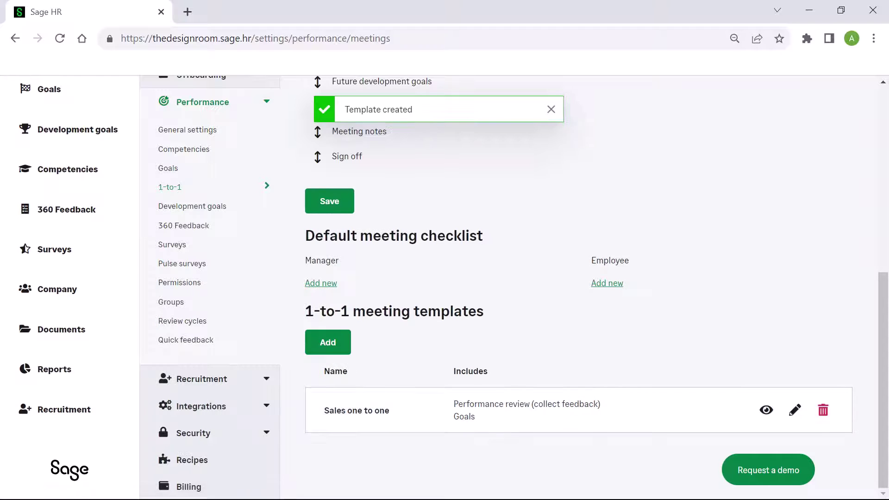
click(259, 246)
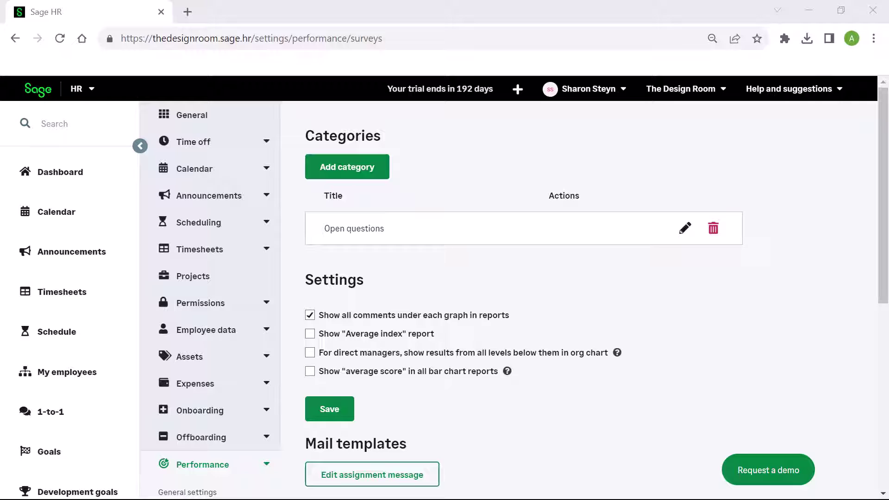
Step: Add a survey category named 'Training materials'
click(376, 172)
click(492, 152)
text(Training materials)
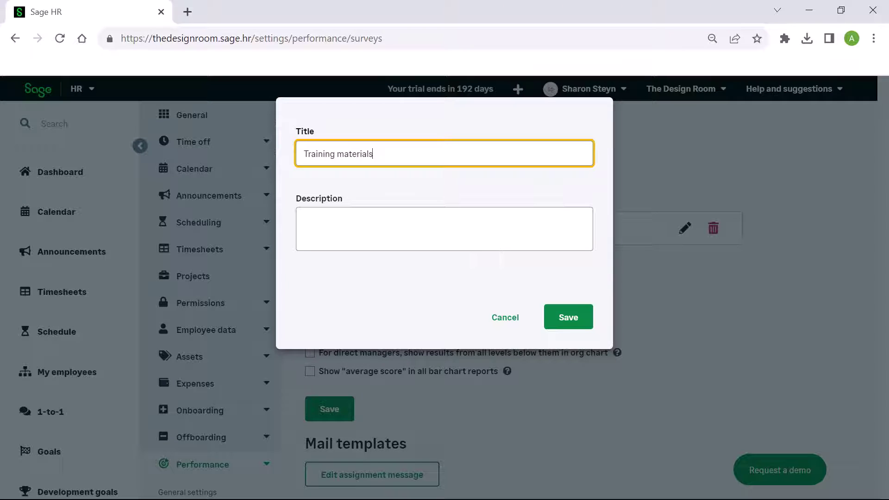
click(569, 324)
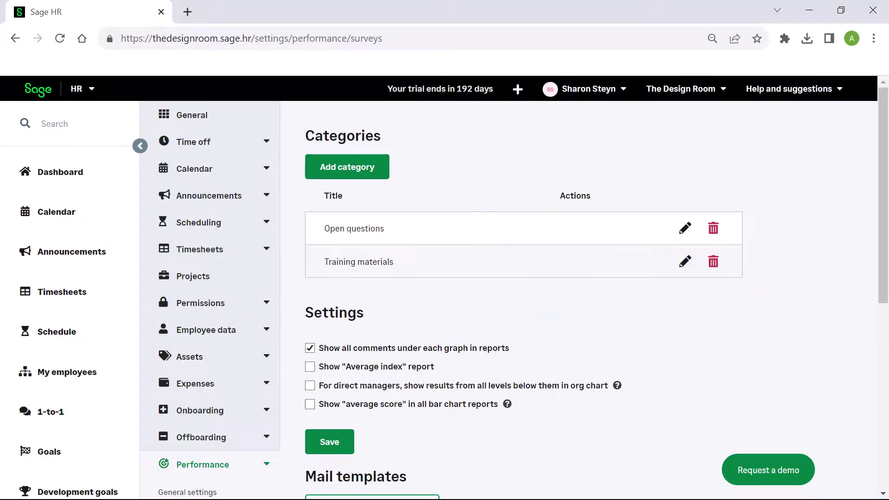
Step: Enable the Average index report and average scores in bar charts, and save survey settings
scroll(254, 353, down, 3)
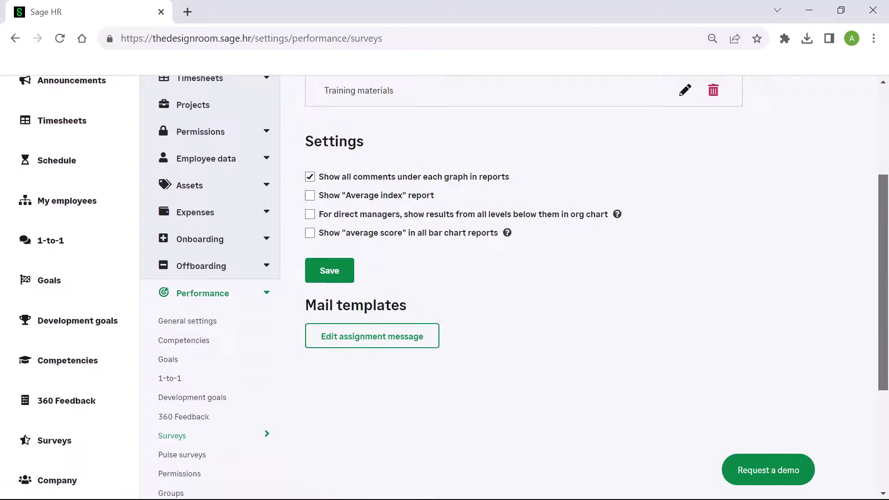
key(shift+Tab)
key(space)
key(Tab)
key(Tab)
key(space)
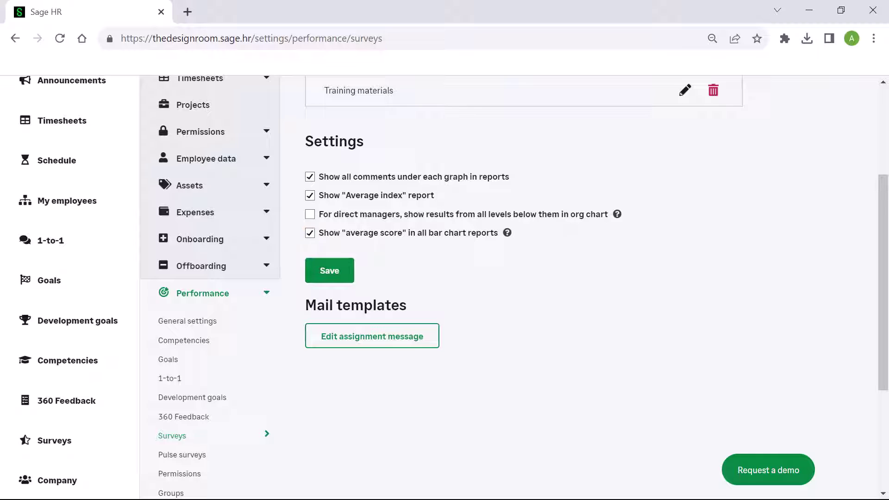
key(Tab)
key(Return)
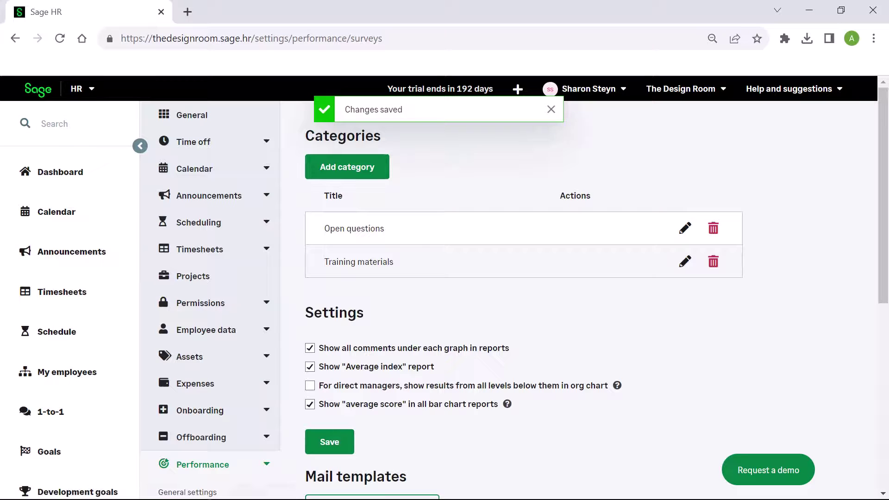
scroll(445, 287, down, 3)
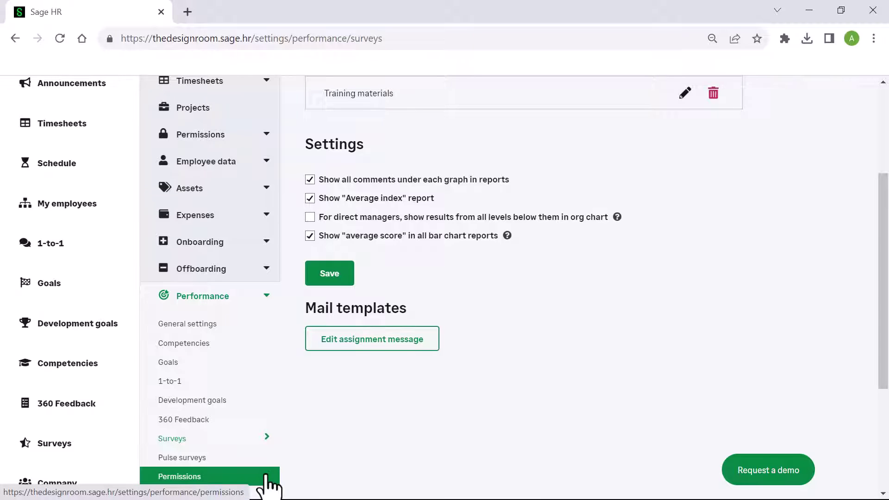
Step: Set the owner's performance permission depth to 5 and save
click(268, 478)
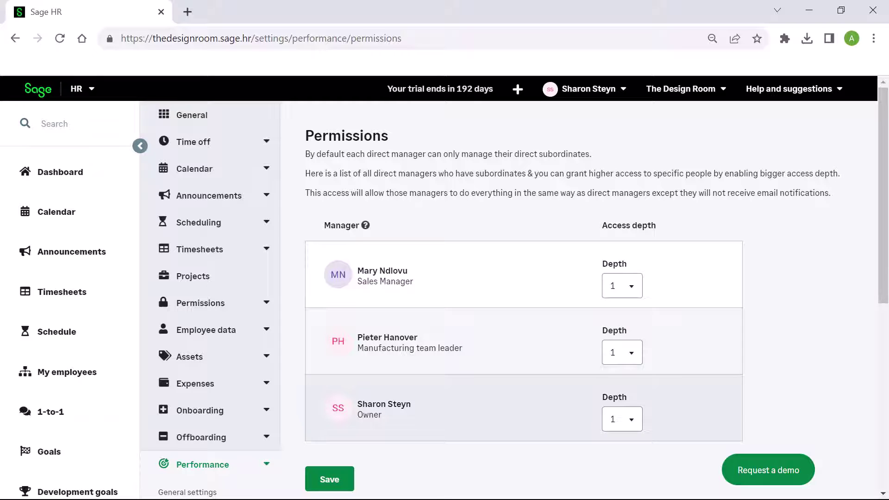
click(621, 419)
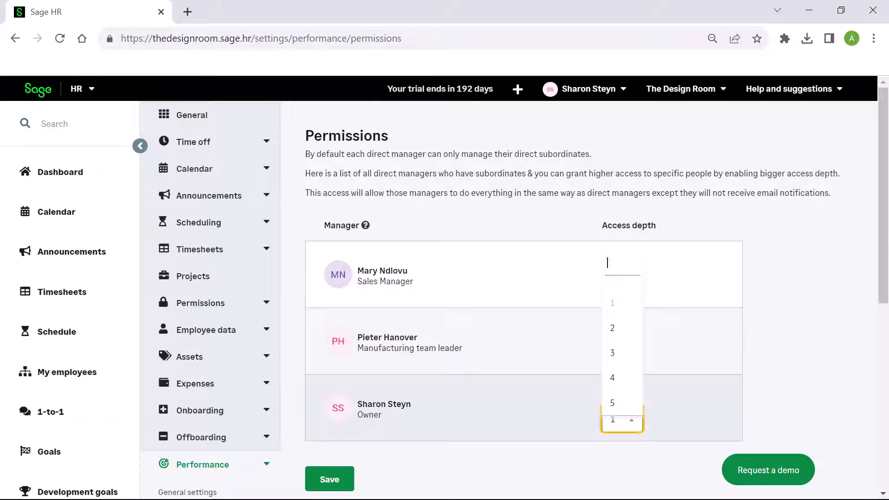
click(618, 400)
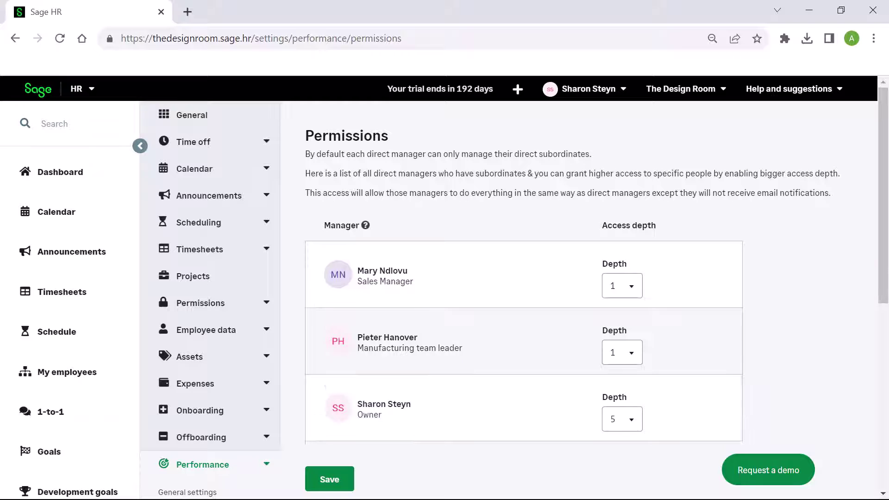
click(328, 480)
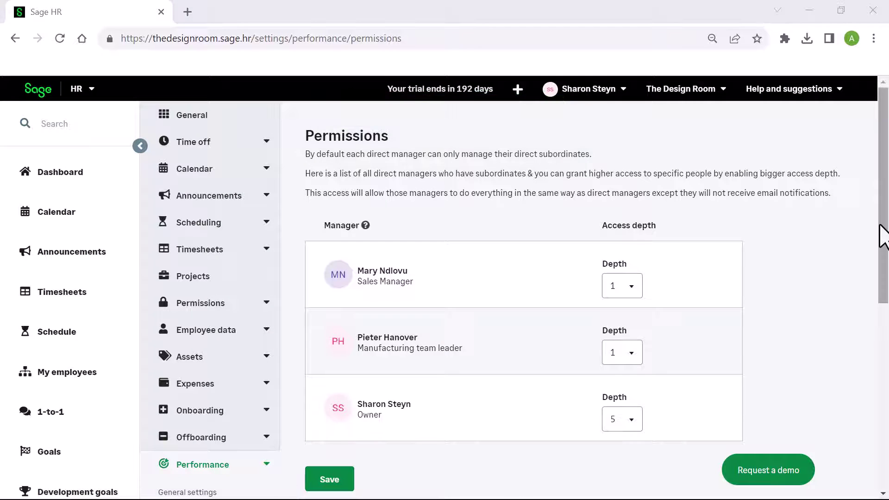
drag(881, 236, 883, 398)
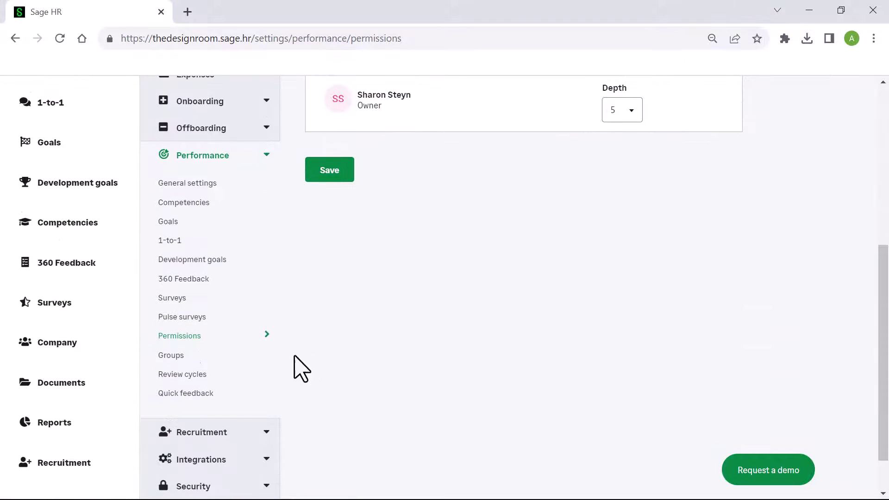
click(185, 355)
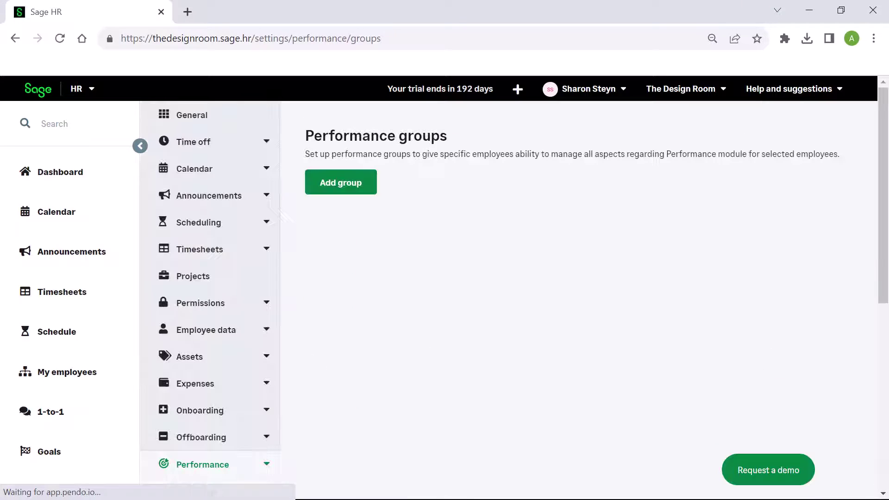
Step: Create a performance group titled 'Admin' with access limited to Goals
click(370, 187)
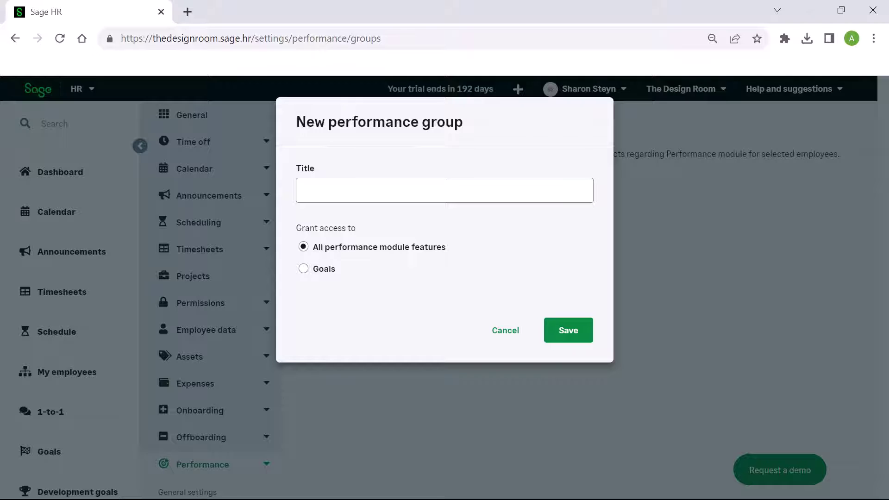
text(Admin)
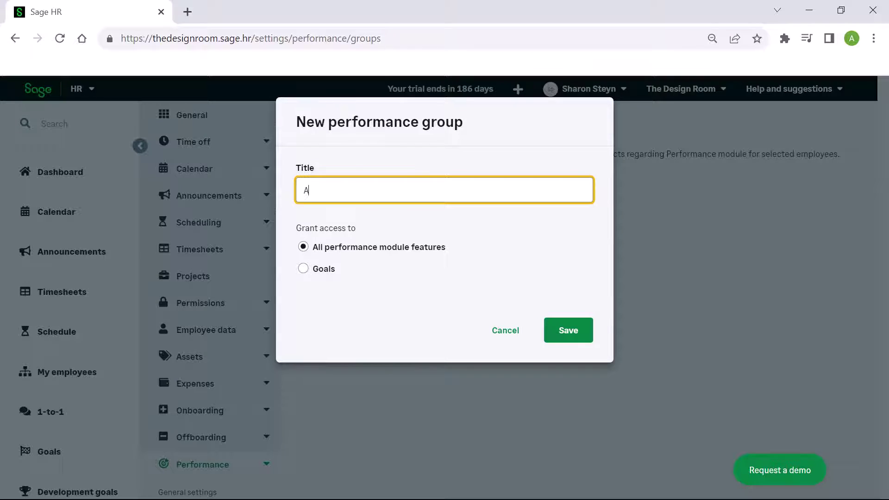
click(331, 272)
click(558, 332)
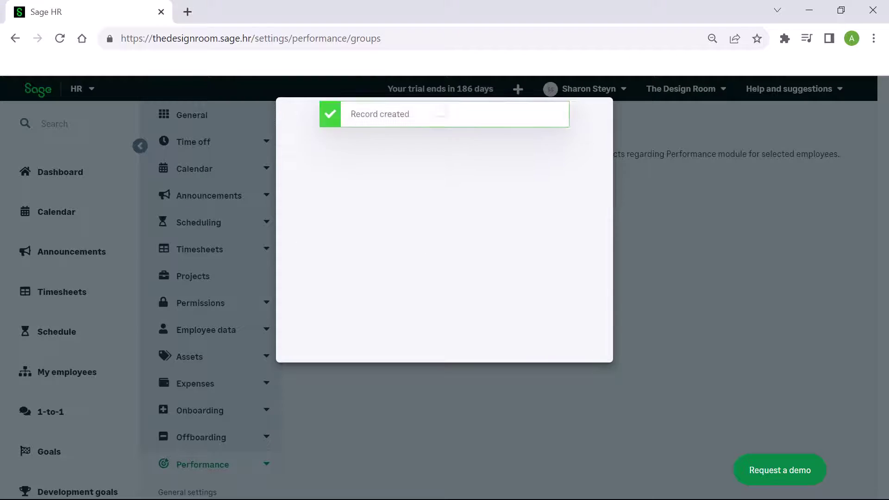
Step: Make the owner and sales manager group employees, the owner its manager, and save
click(377, 319)
click(511, 276)
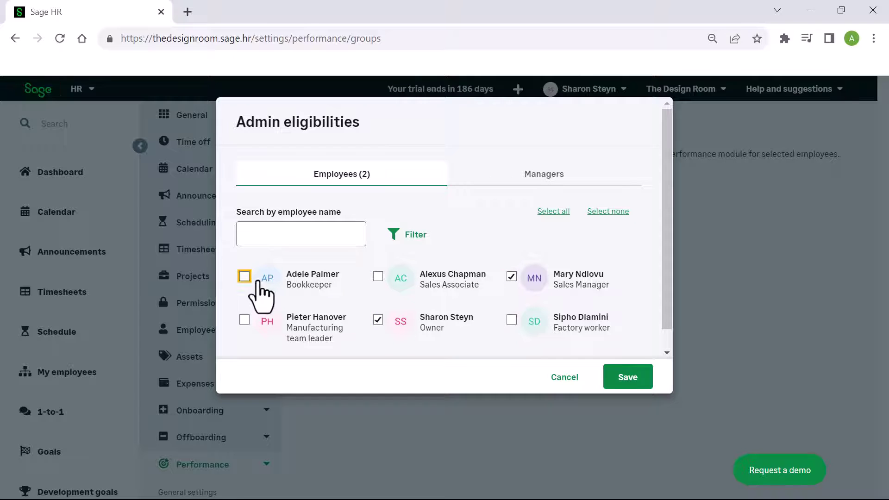
click(504, 180)
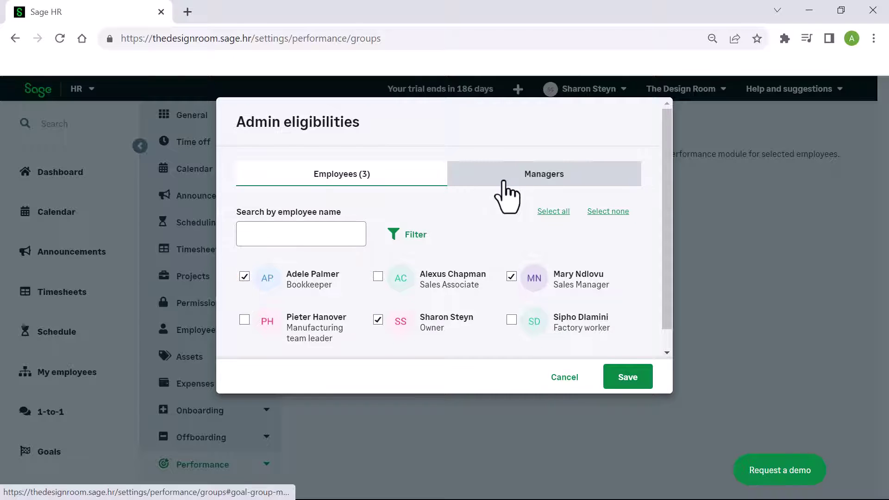
click(377, 319)
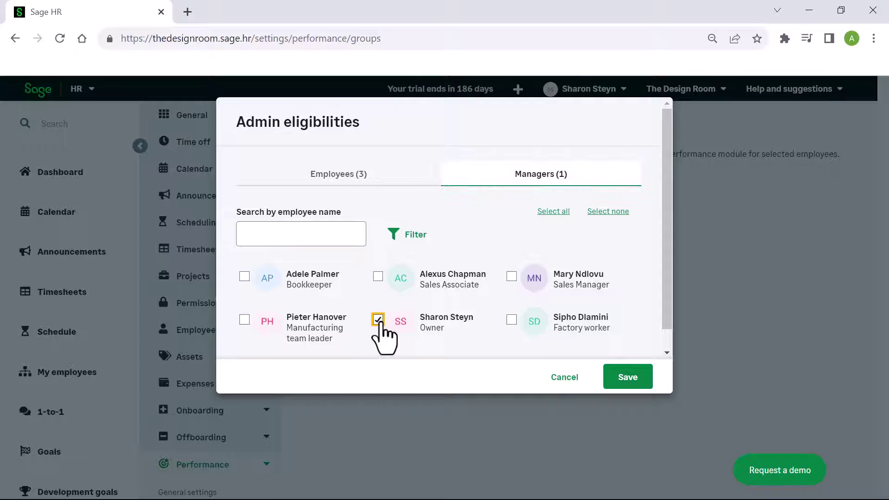
click(619, 380)
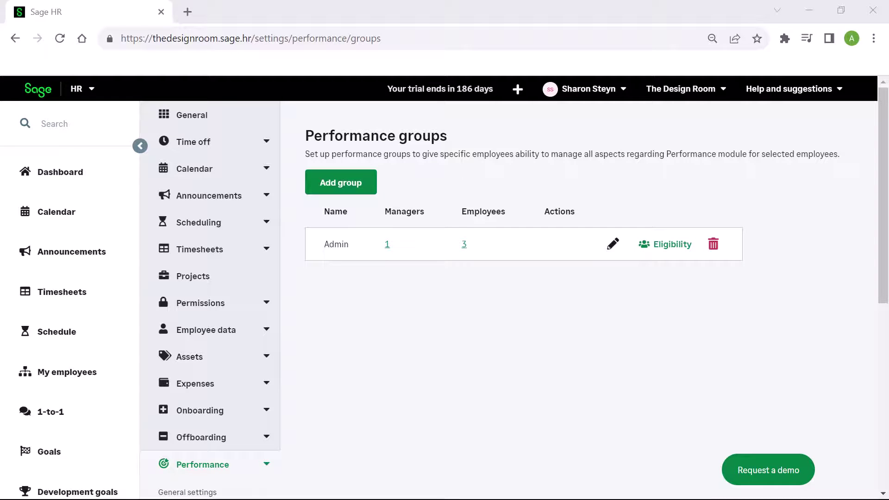
scroll(283, 466, down, 5)
Step: Create a quarterly review cycle titled 'Lead', limited to the Manufacturing and Sales teams, and save it
click(260, 455)
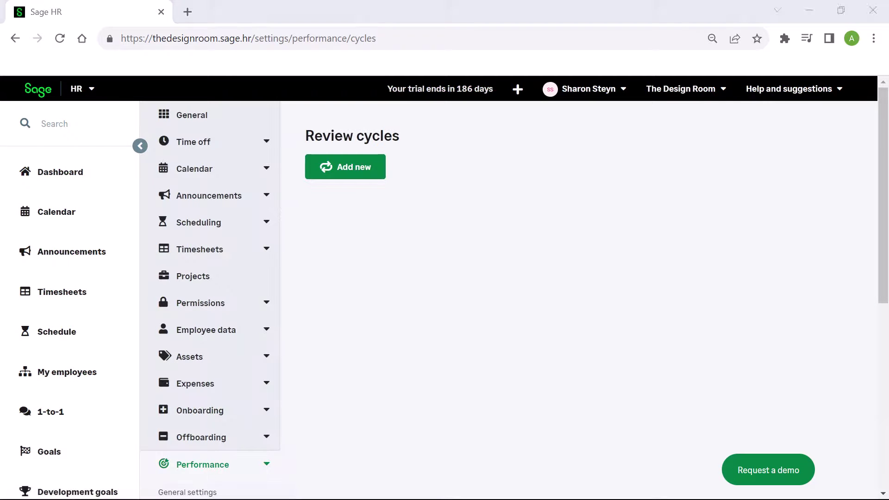
click(357, 174)
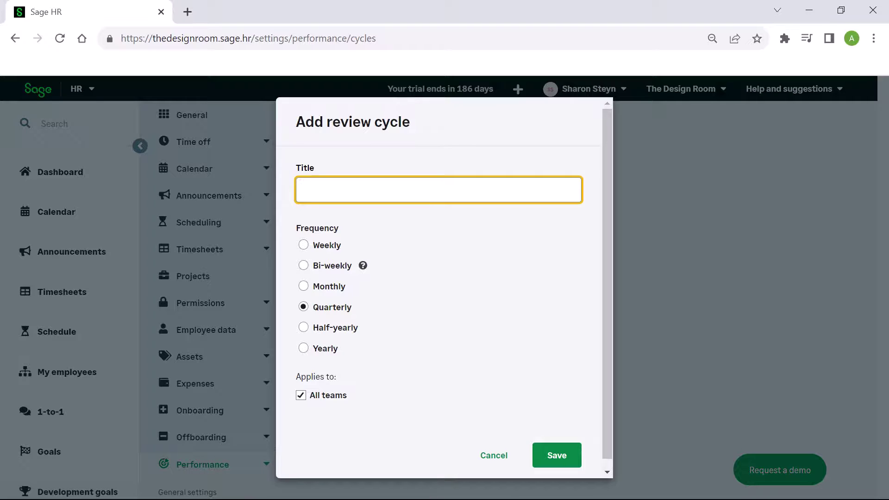
text(Lead)
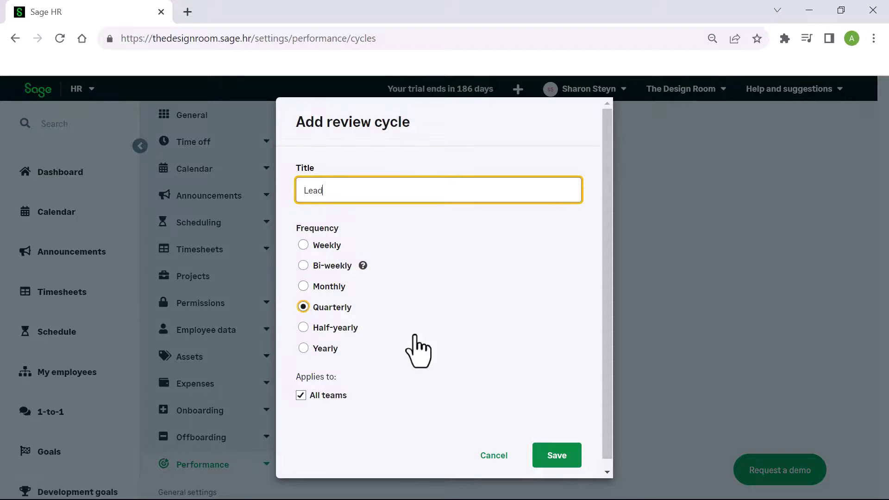
click(345, 398)
scroll(597, 329, down, 2)
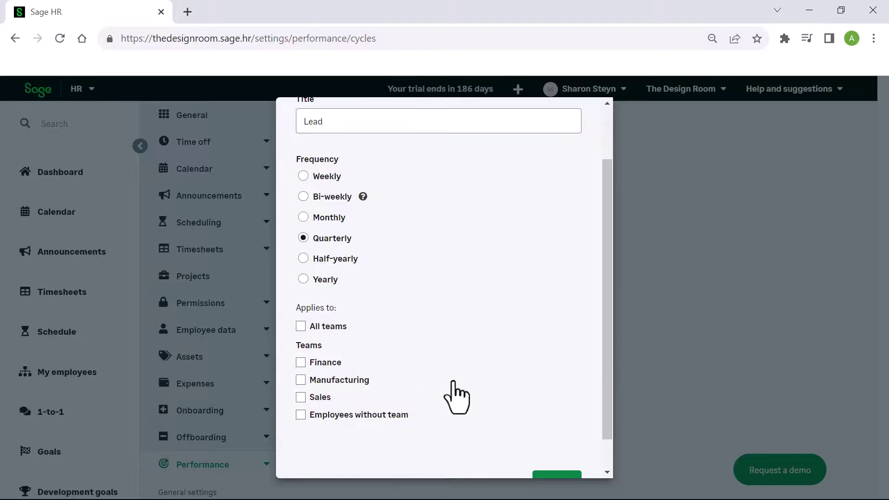
click(339, 380)
click(322, 397)
scroll(608, 376, down, 1)
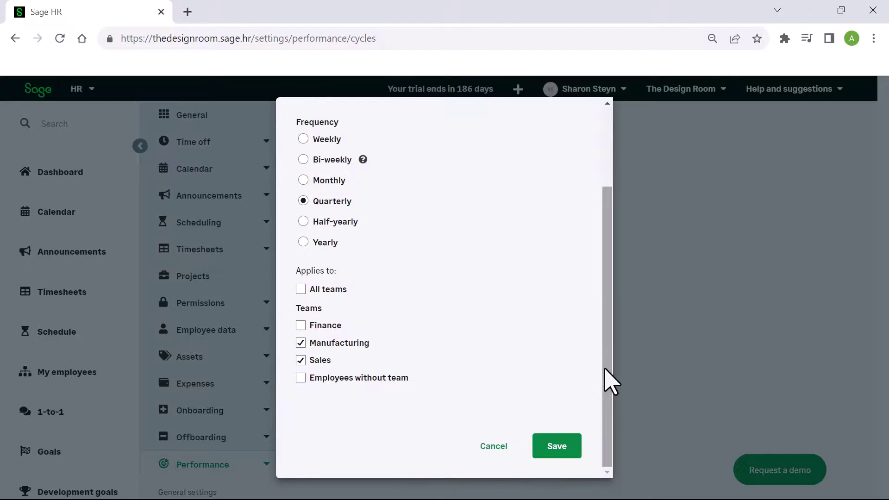
click(560, 445)
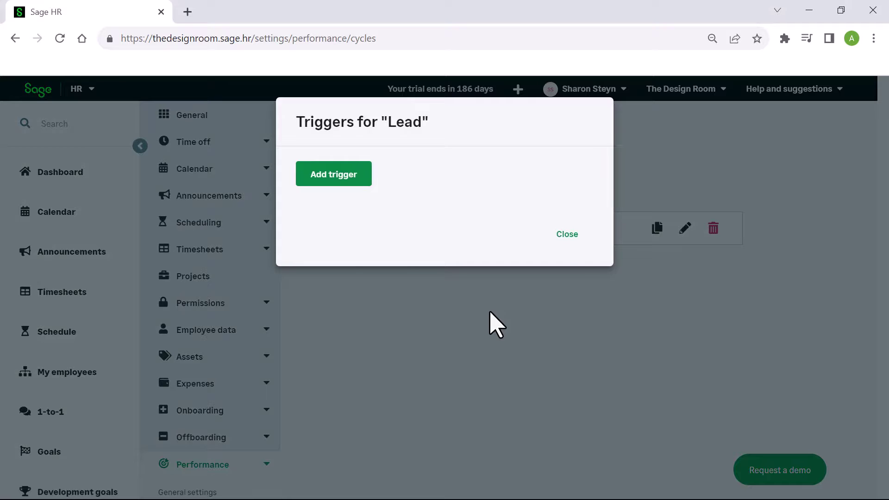
Step: Add a 'Send email' trigger titled 'Lead' with subject 'Lead Review' to the cycle
click(333, 178)
click(364, 211)
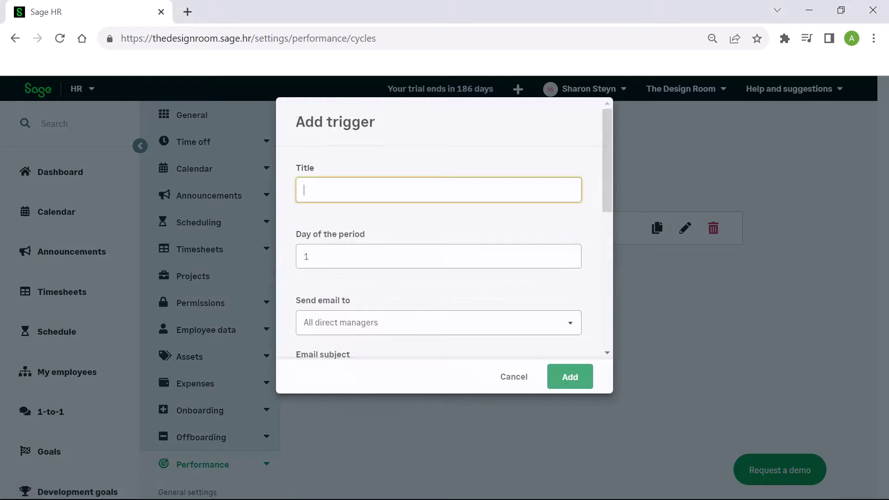
text(Lead)
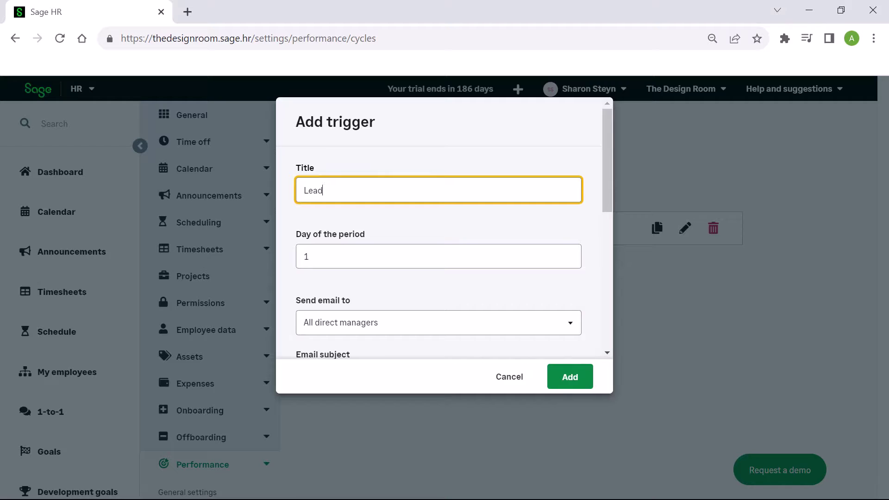
scroll(438, 231, down, 4)
click(438, 190)
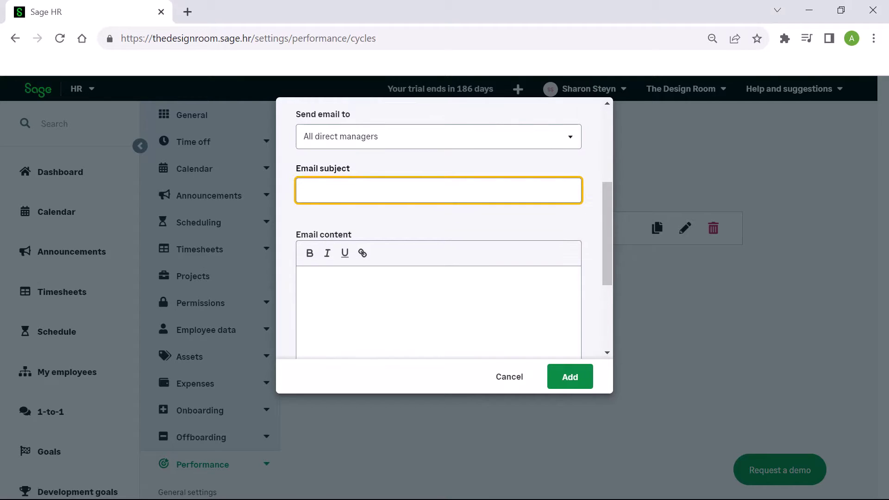
text(Lead Review)
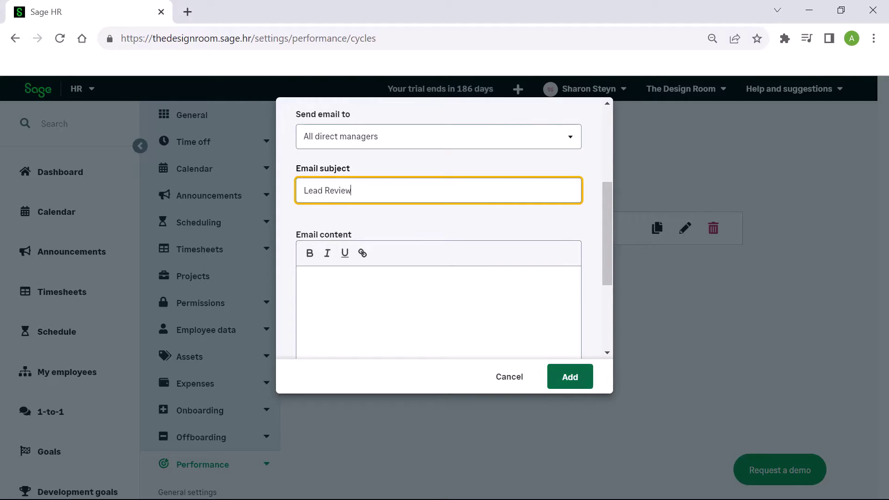
click(569, 377)
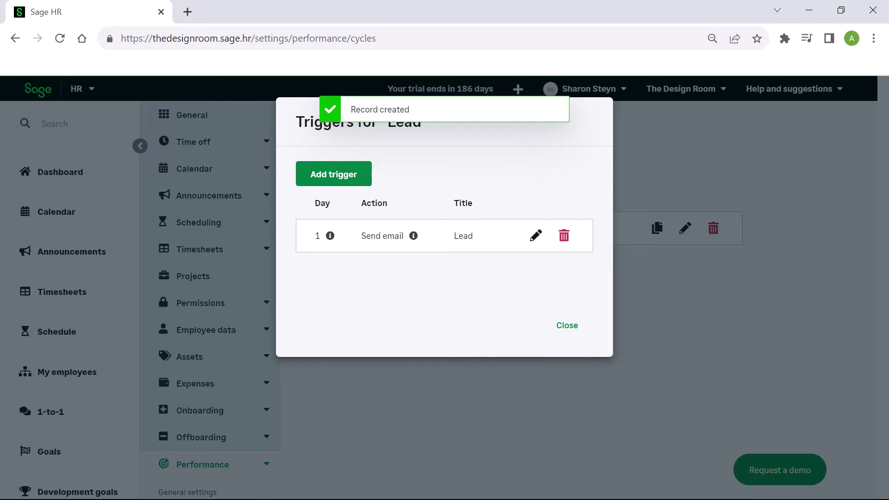
click(569, 326)
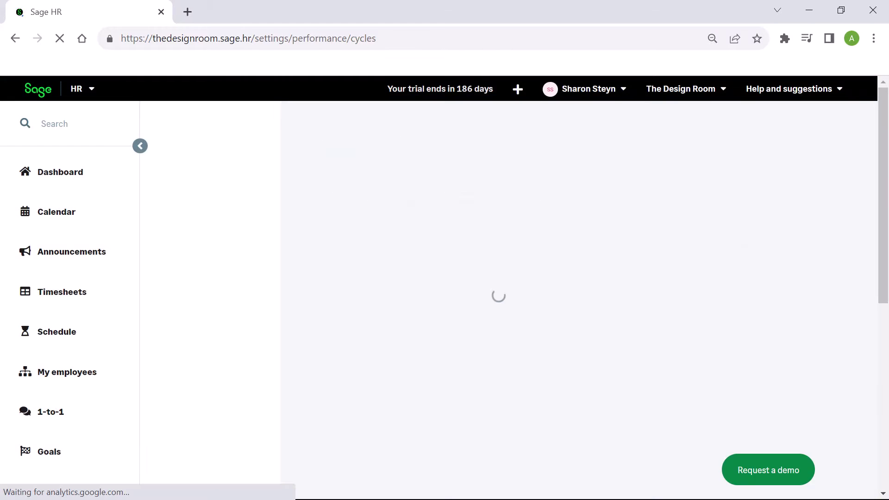